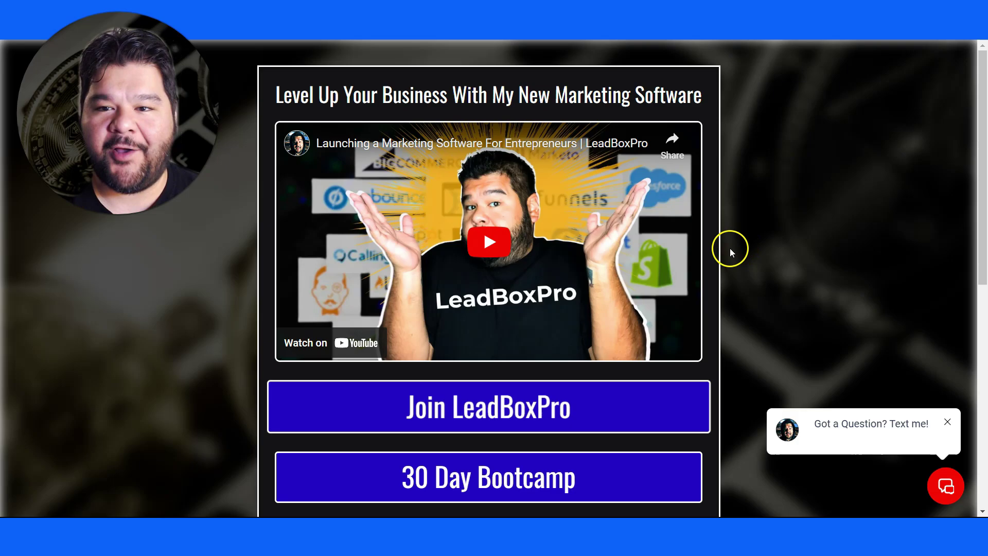
scroll(573, 265, "down", 1)
scroll(574, 265, "down", 1)
scroll(578, 268, "down", 3)
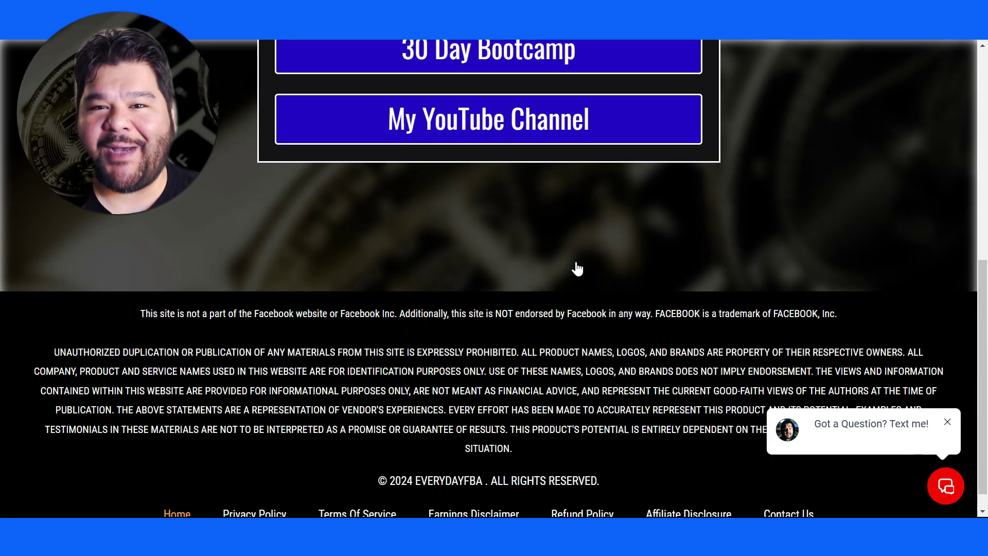
scroll(577, 268, "up", 5)
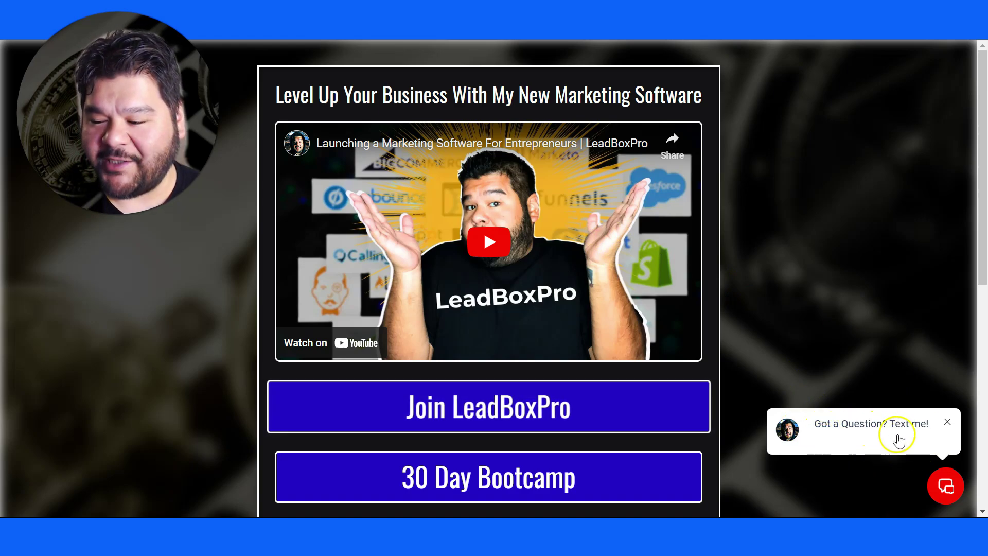
Step: Test the 'Got a Question? Text me!' chat bubble's contact form on the live sales page
left_click(943, 485)
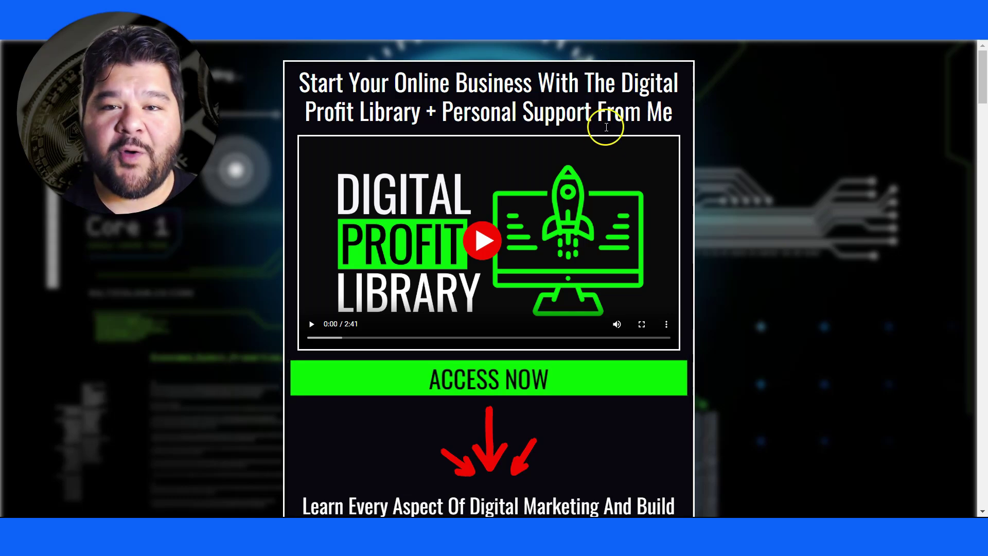
scroll(609, 194, "down", 5)
scroll(785, 295, "down", 2)
scroll(807, 321, "down", 2)
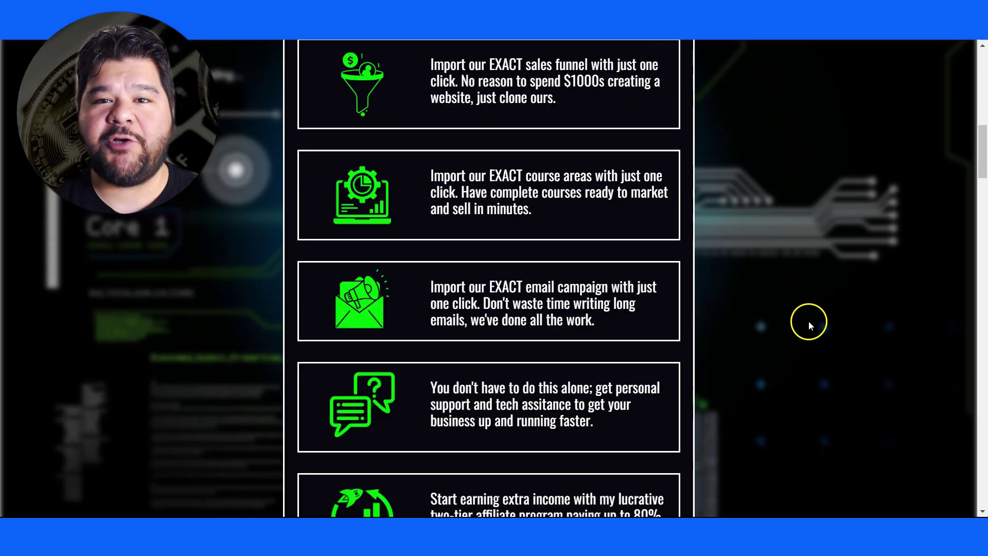
scroll(809, 324, "down", 4)
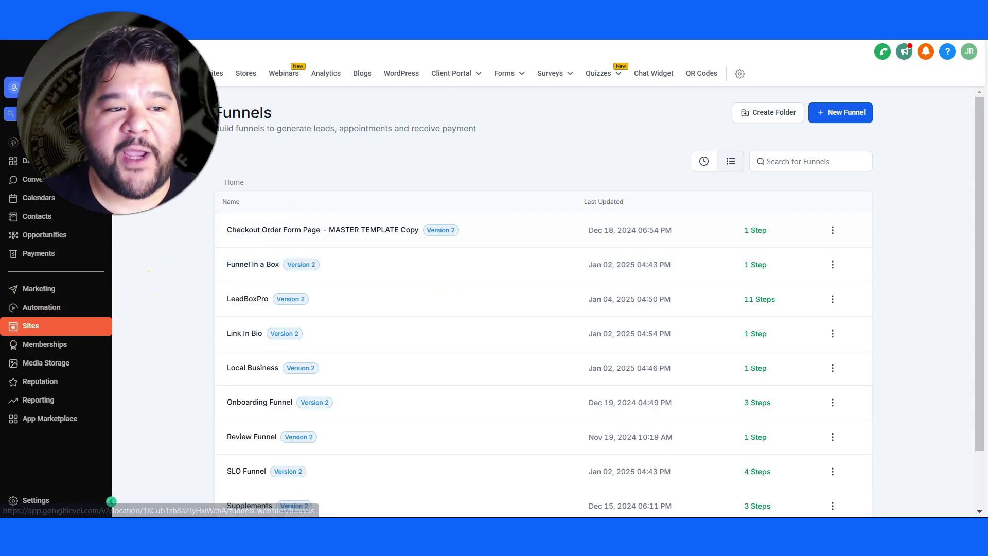
Step: Create a new SMS / Email chat widget from the Chat Widget list, producing Chat Widget4
left_click(654, 77)
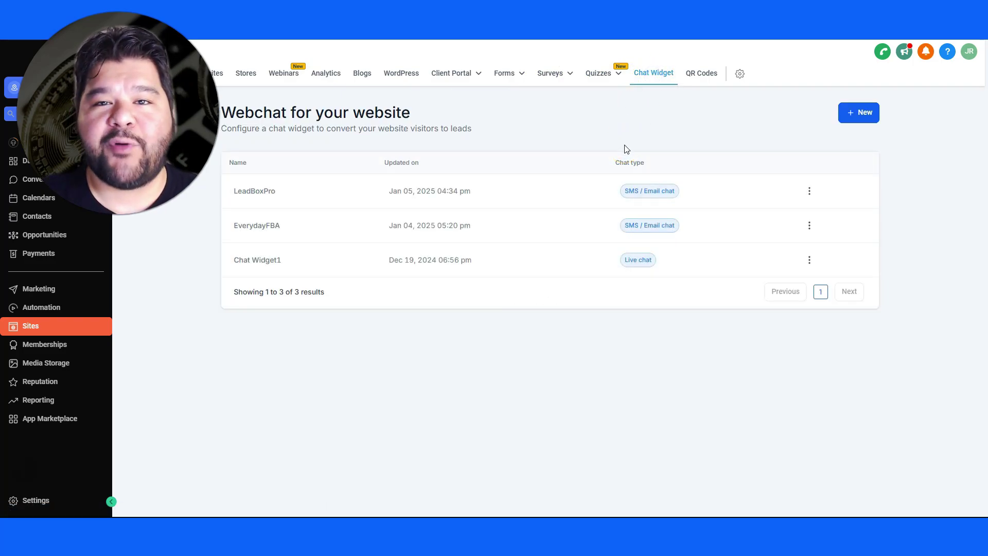
left_click(864, 117)
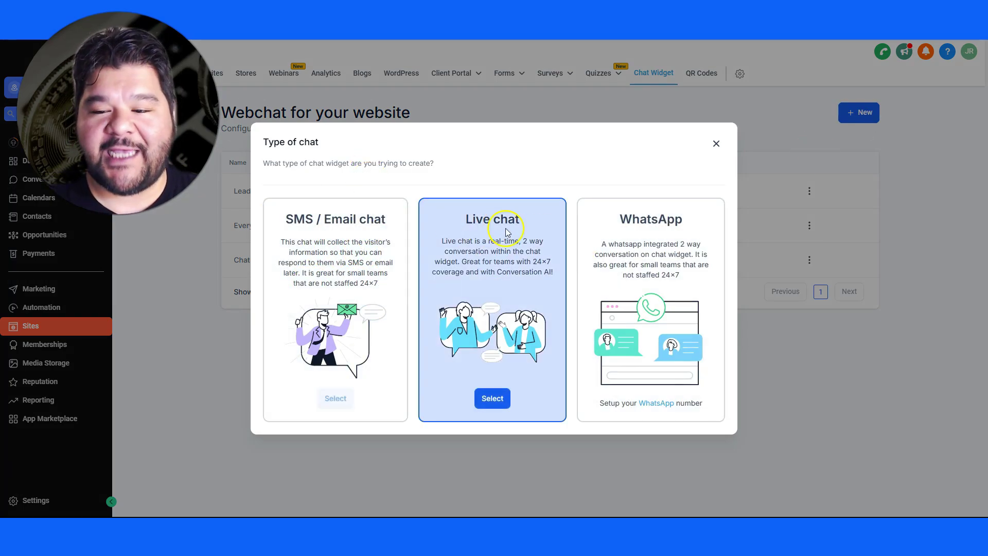
left_click(626, 252)
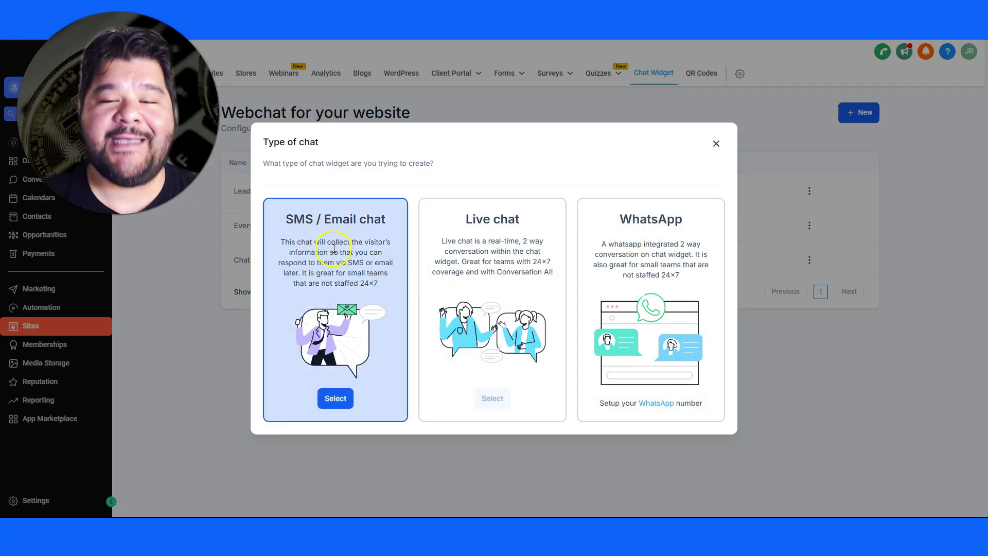
left_click(338, 401)
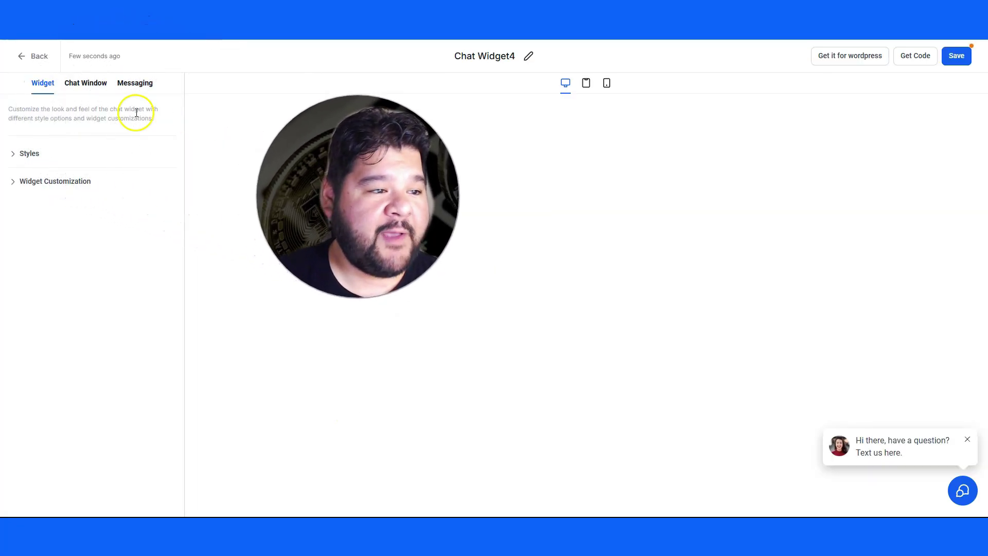
Step: Review Chat Widget4's Theme and Welcome Message, then its Chat Window header and intro preview
left_click(25, 154)
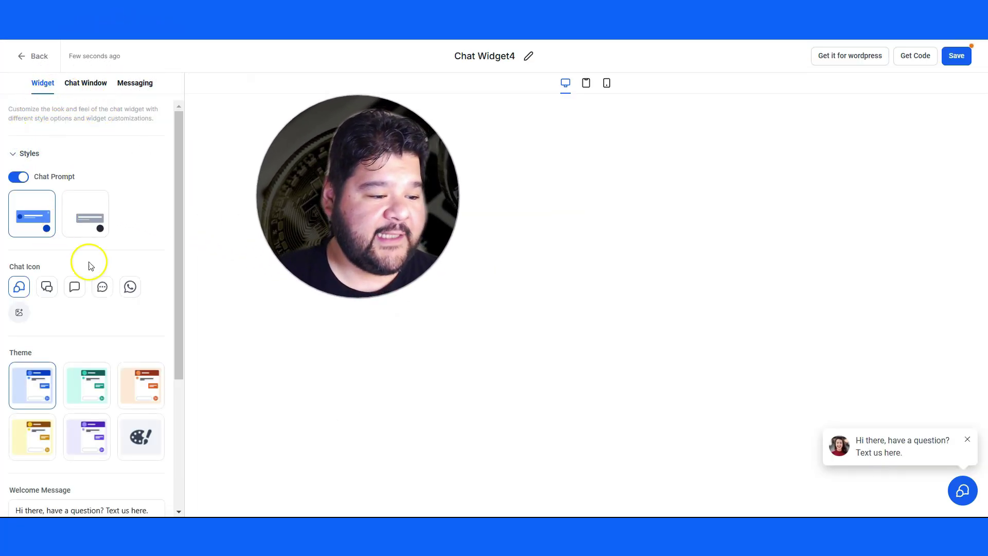
scroll(88, 264, "down", 3)
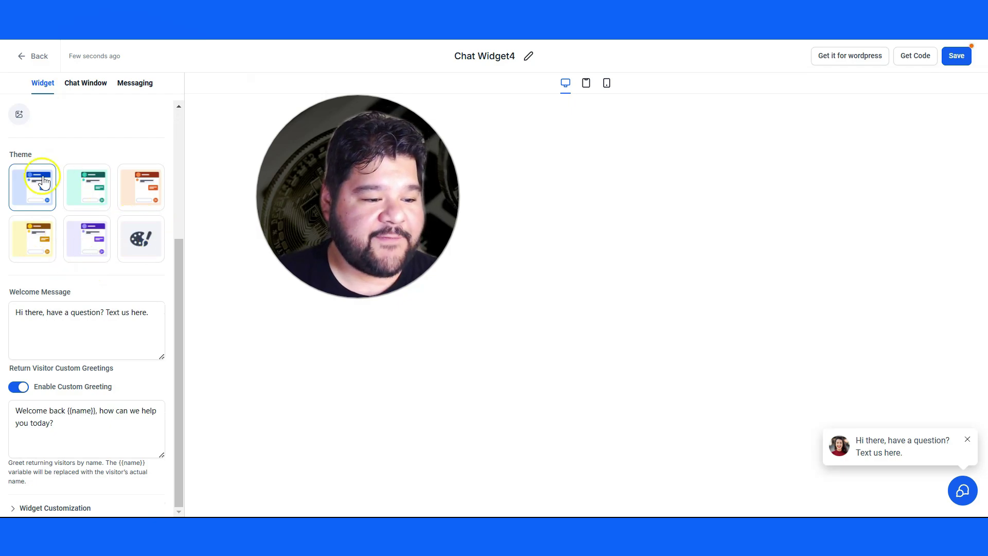
left_click(89, 317)
scroll(83, 243, "up", 5)
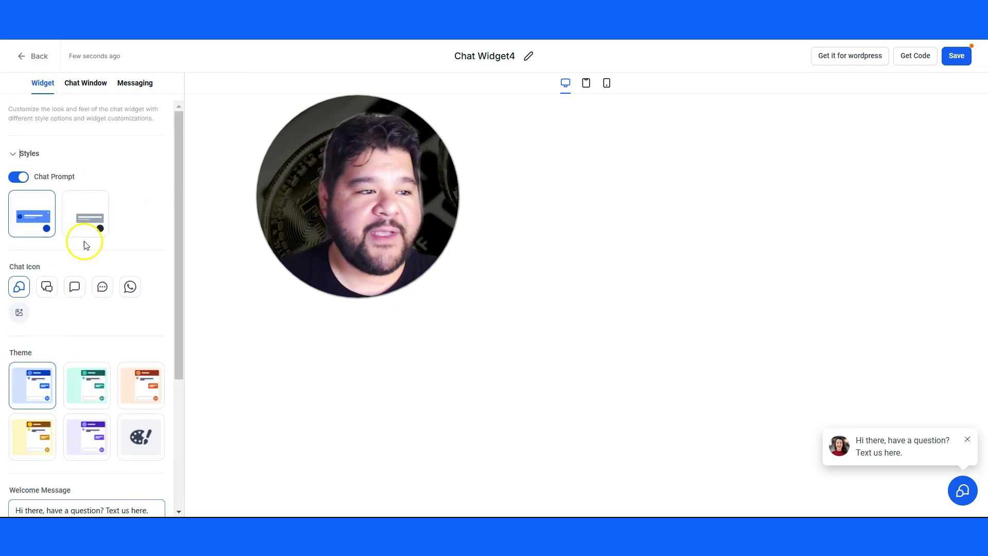
left_click(85, 83)
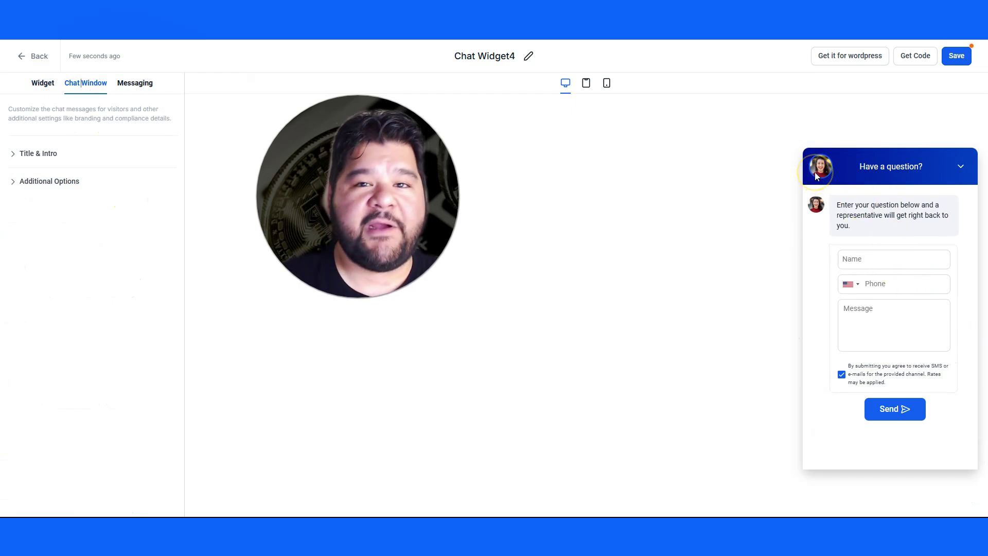
left_click_drag(816, 177, 927, 168)
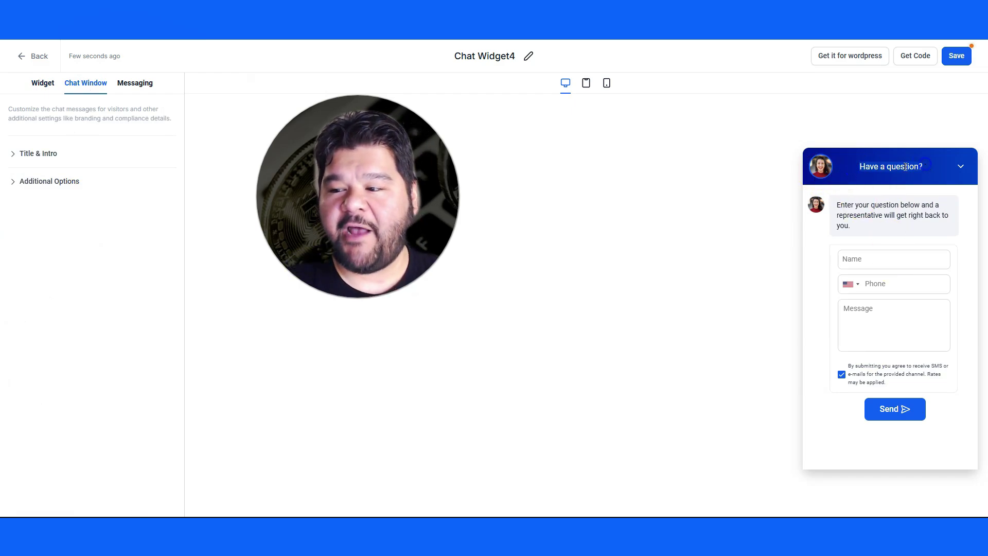
left_click_drag(867, 228, 837, 205)
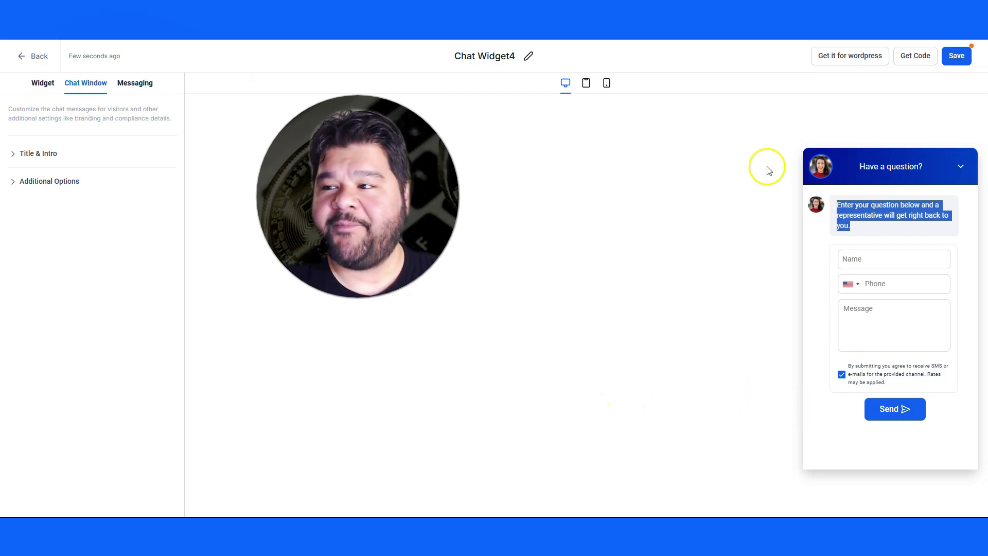
Step: Bring up Chat Widget4's embed script via Get Code and select it for copying
left_click(915, 62)
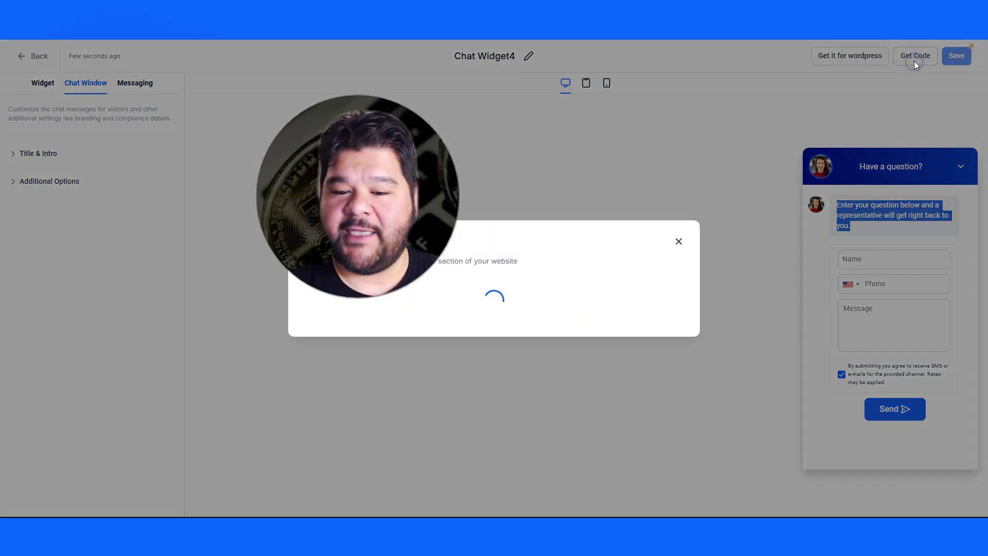
left_click(368, 322)
left_click(373, 305)
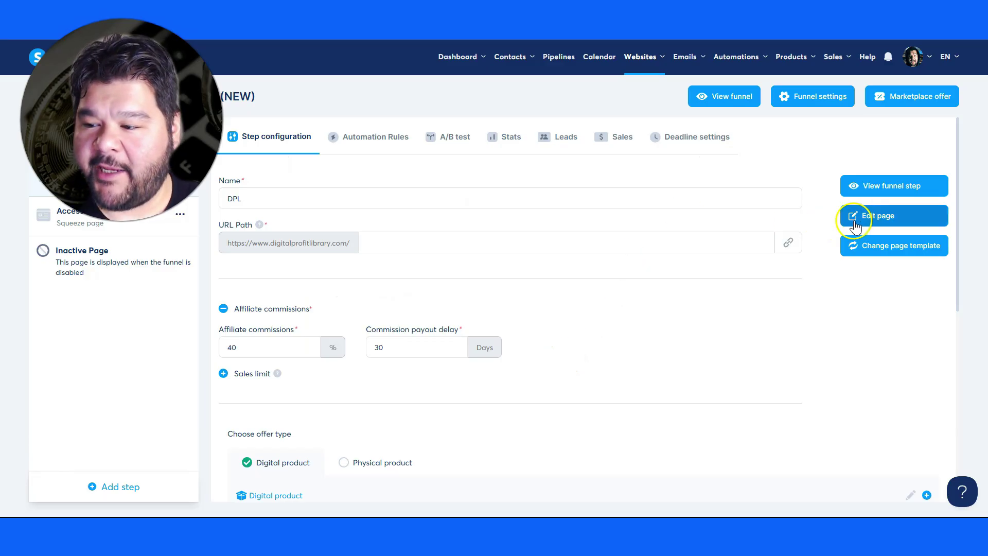
Step: Edit the DPL sales page and drop a Raw HTML element beneath the top headline
left_click(871, 219)
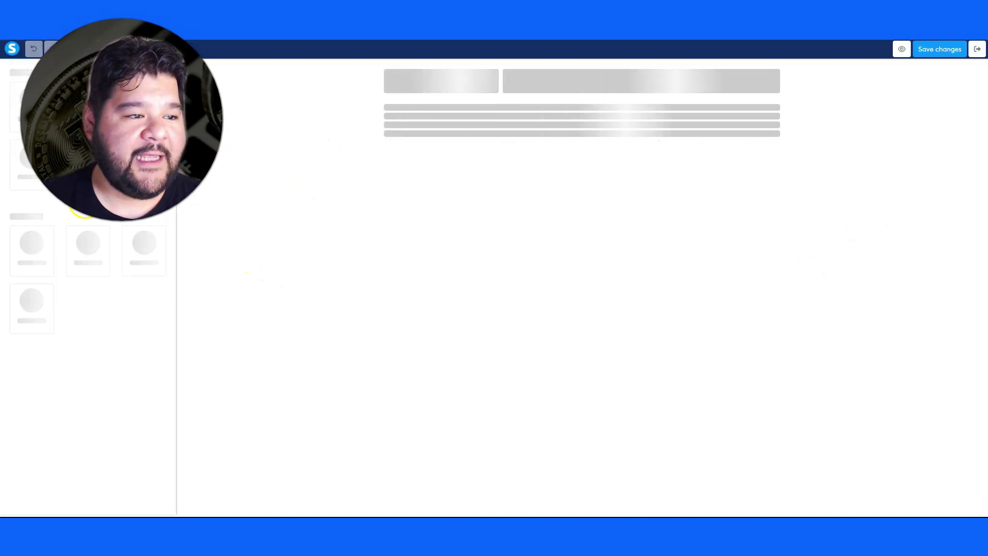
scroll(94, 232, "down", 3)
scroll(103, 236, "down", 2)
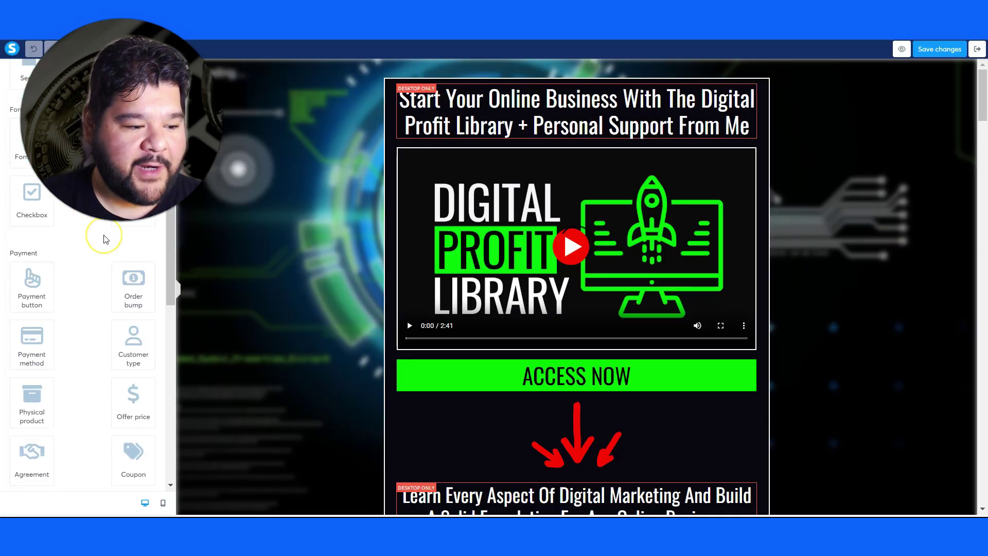
scroll(104, 240, "down", 1)
scroll(103, 239, "down", 2)
scroll(102, 239, "down", 2)
scroll(101, 240, "down", 2)
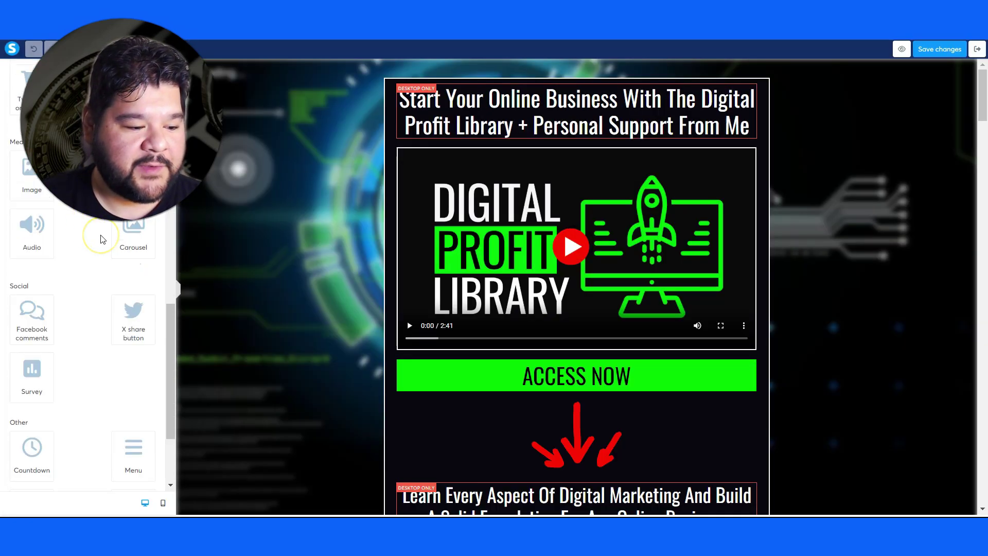
scroll(100, 239, "down", 2)
scroll(108, 294, "down", 1)
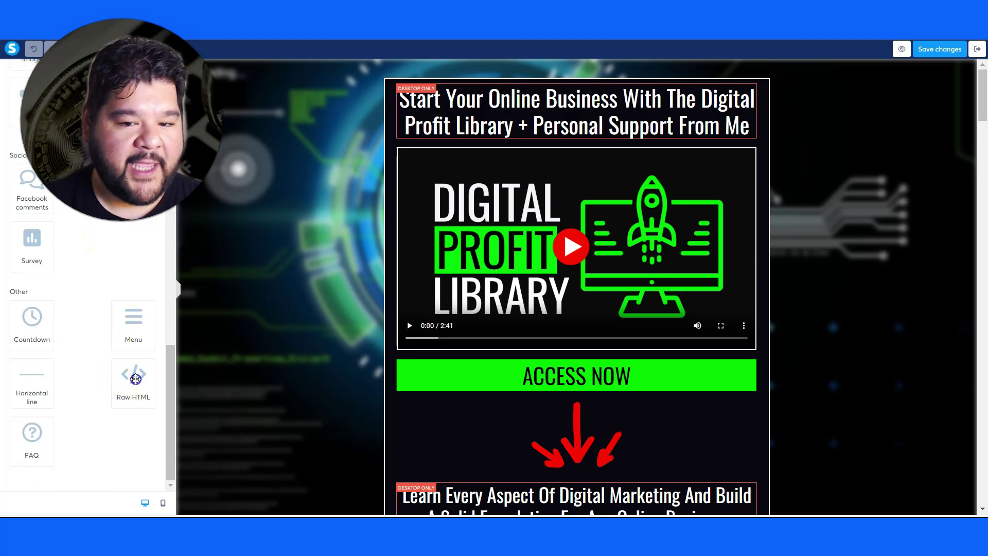
left_click_drag(135, 379, 555, 139)
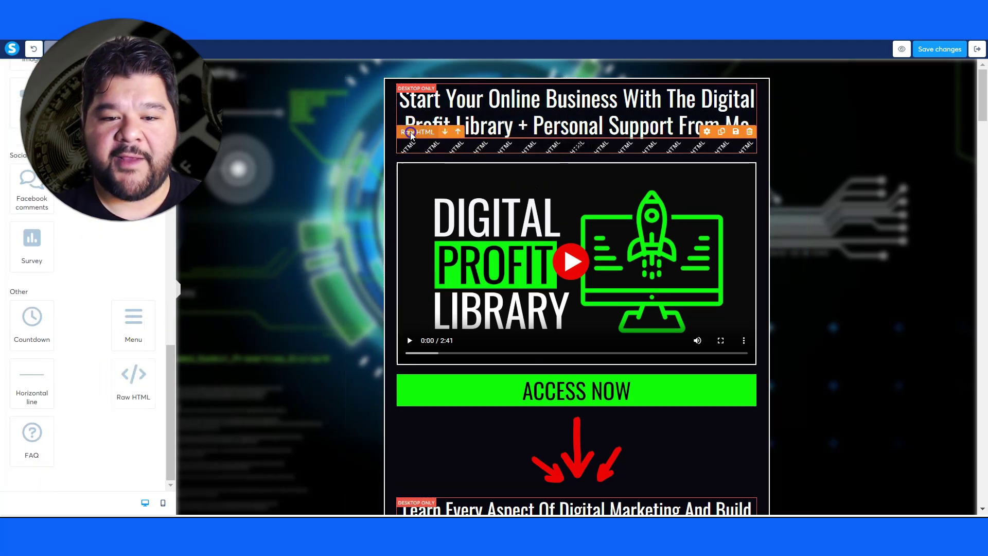
Step: Paste the LeadBoxPro widget script over the Raw HTML block's <h2> placeholder and save it
left_click(411, 134)
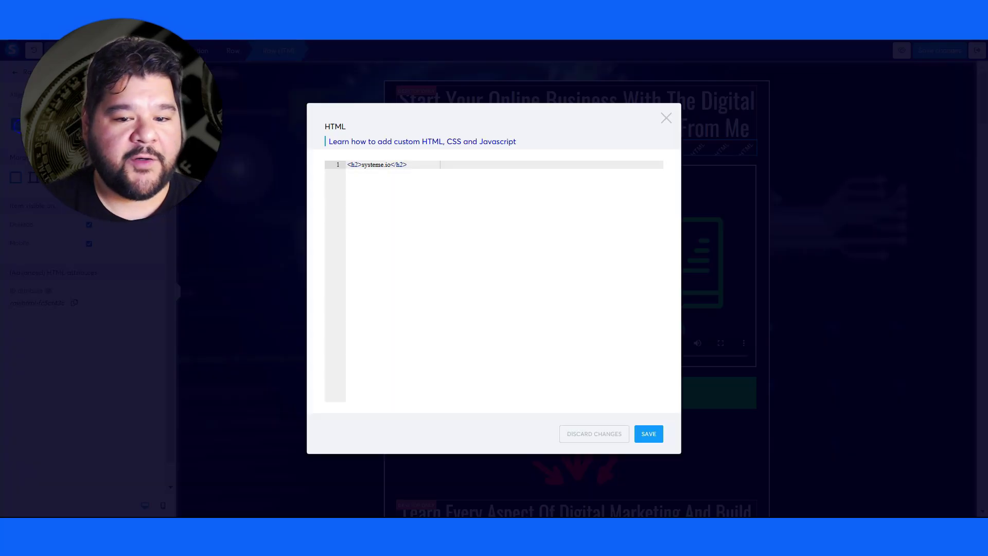
triple_click(348, 165)
right_click(394, 169)
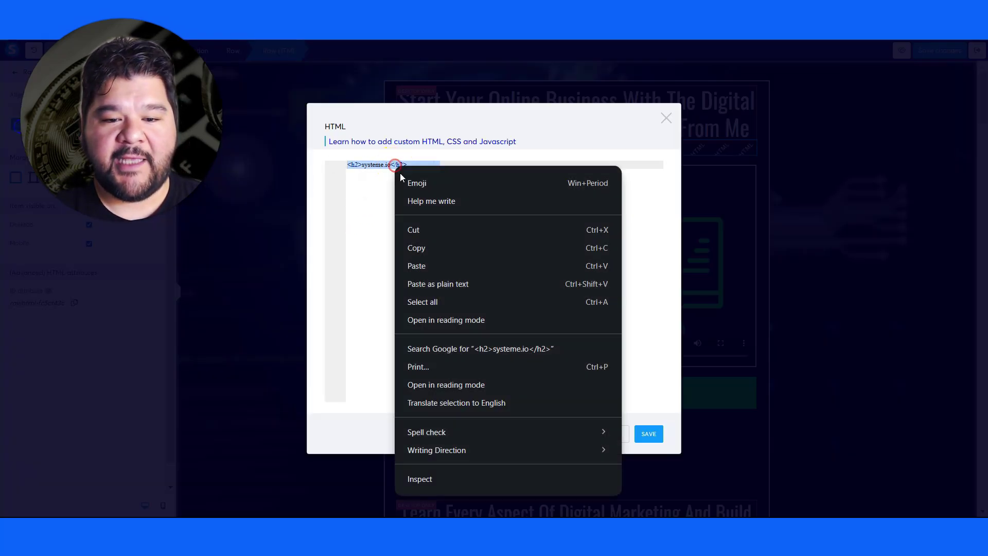
left_click(422, 265)
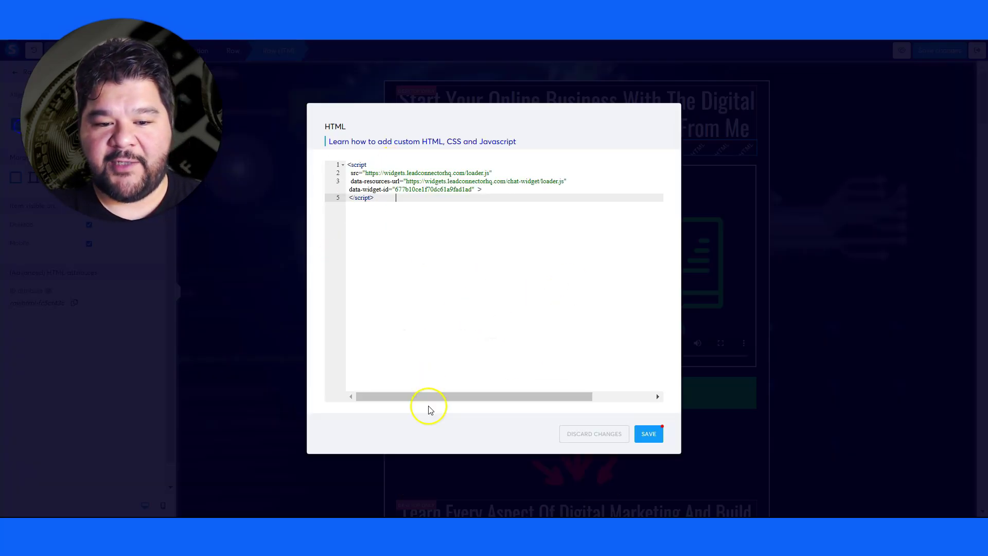
left_click(649, 433)
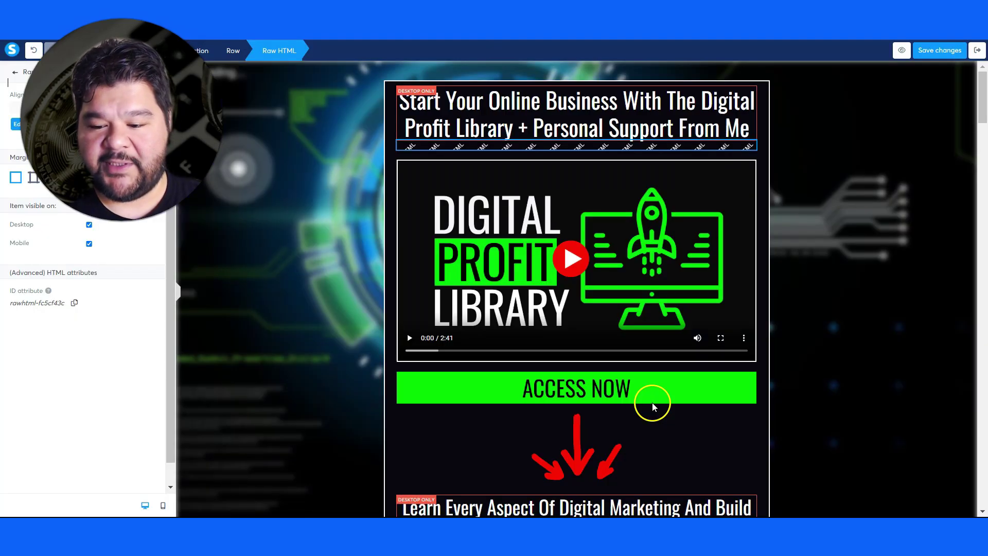
Step: Save the DPL page, then confirm the live page's chat popup expands into the question form
left_click(950, 50)
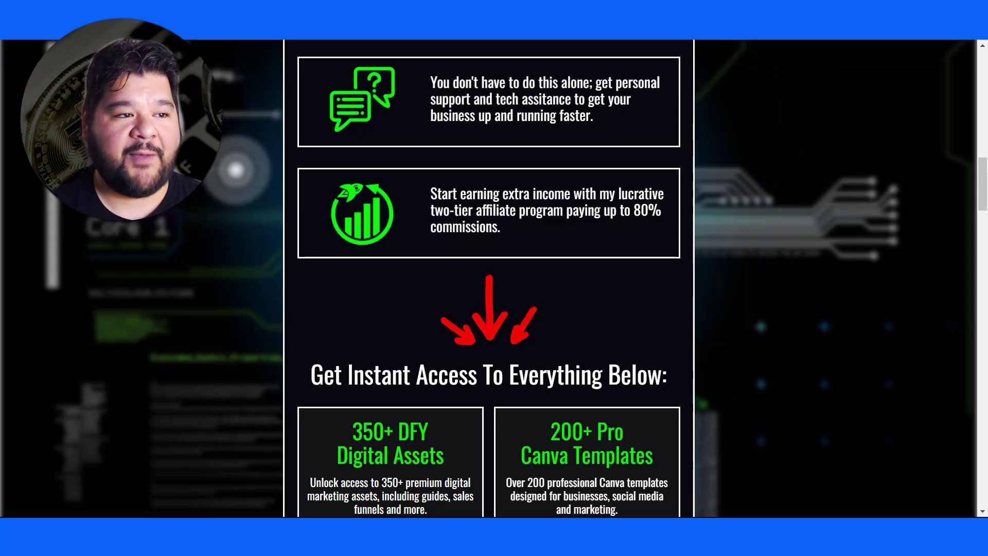
left_click(776, 304)
scroll(776, 304, "down", 10)
scroll(776, 304, "down", 5)
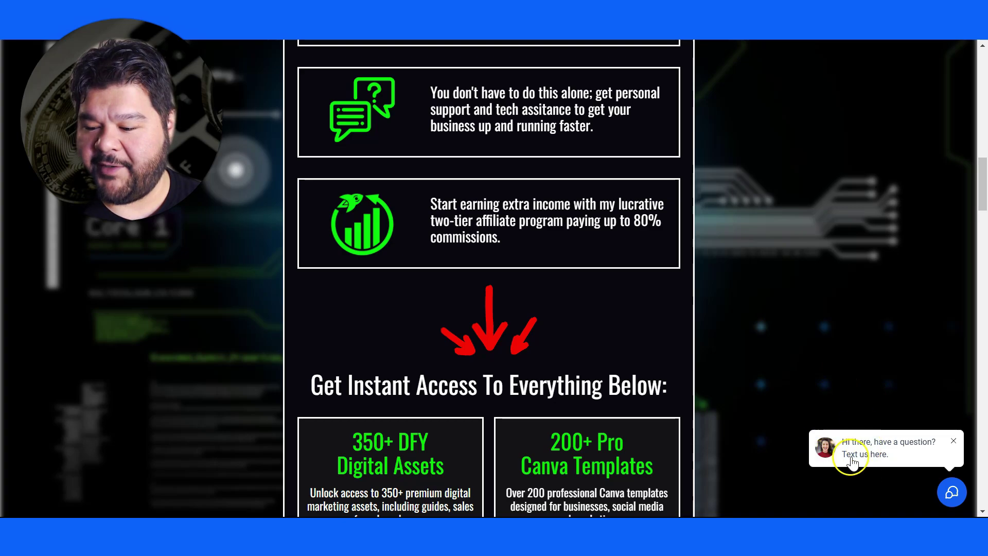
left_click(893, 455)
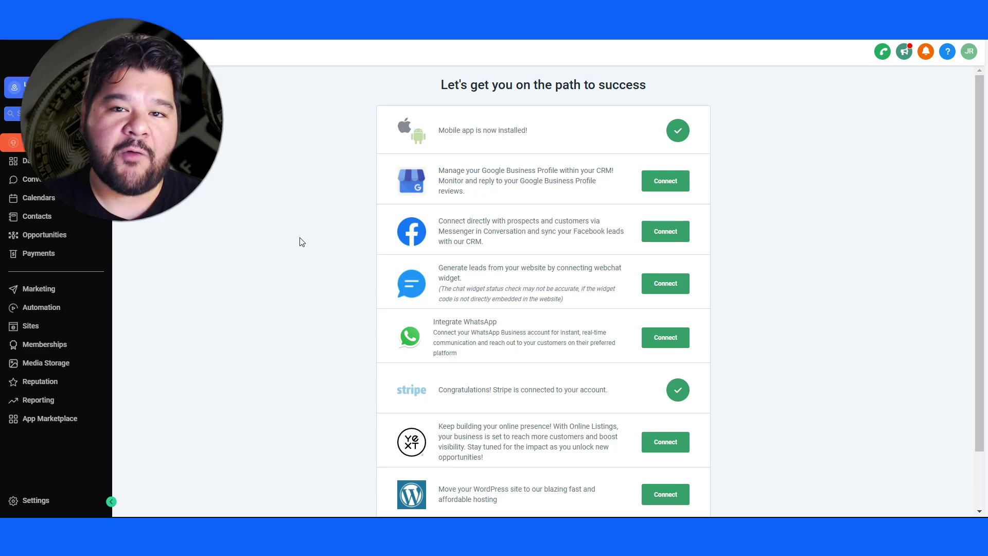
Step: Go to LeadBoxPro's Conversations inbox from the left sidebar, with no unread conversations shown
left_click(297, 238)
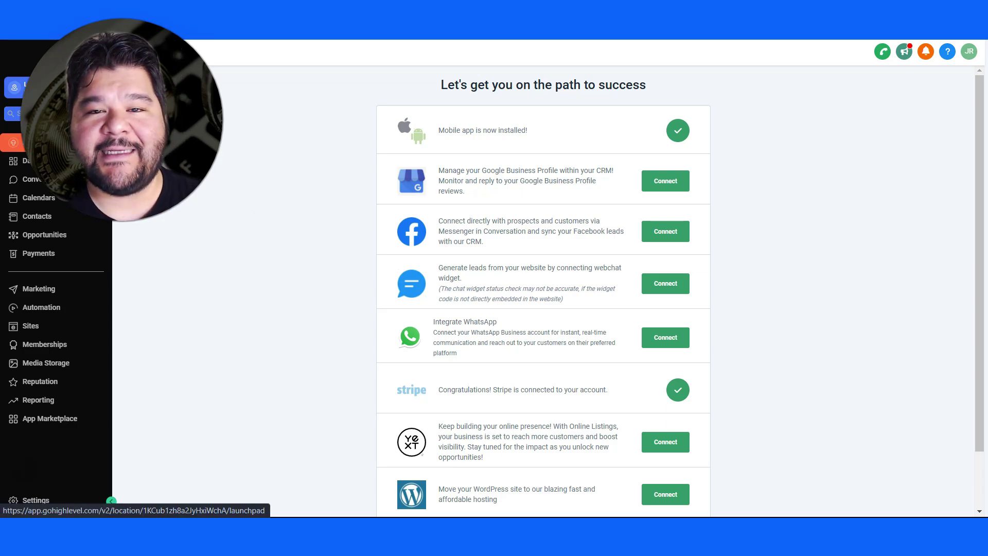
left_click_drag(437, 129, 550, 133)
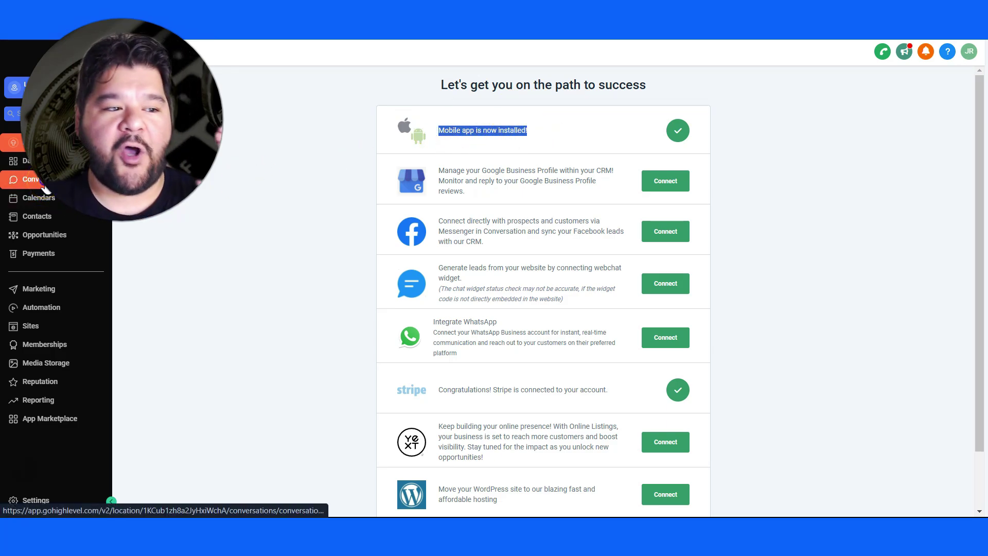
left_click(44, 189)
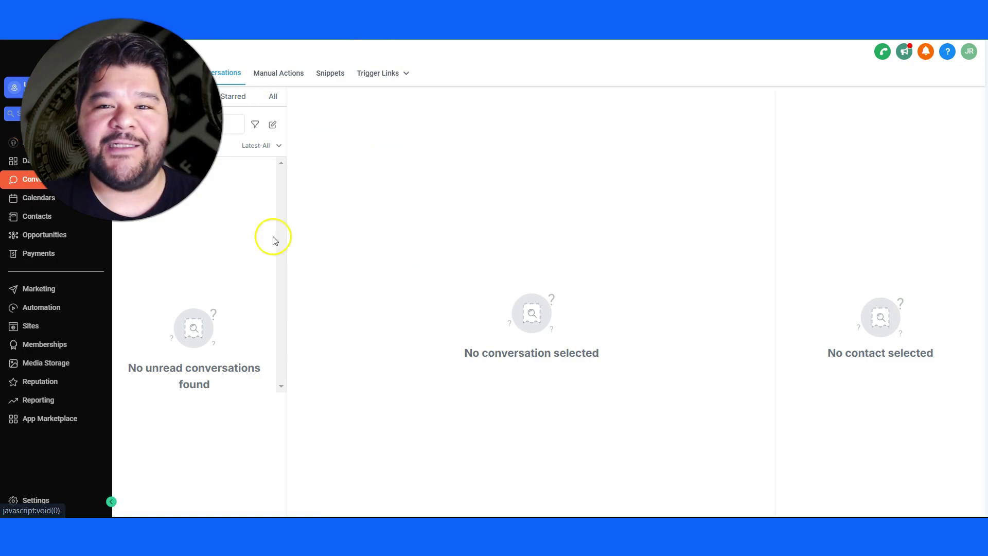